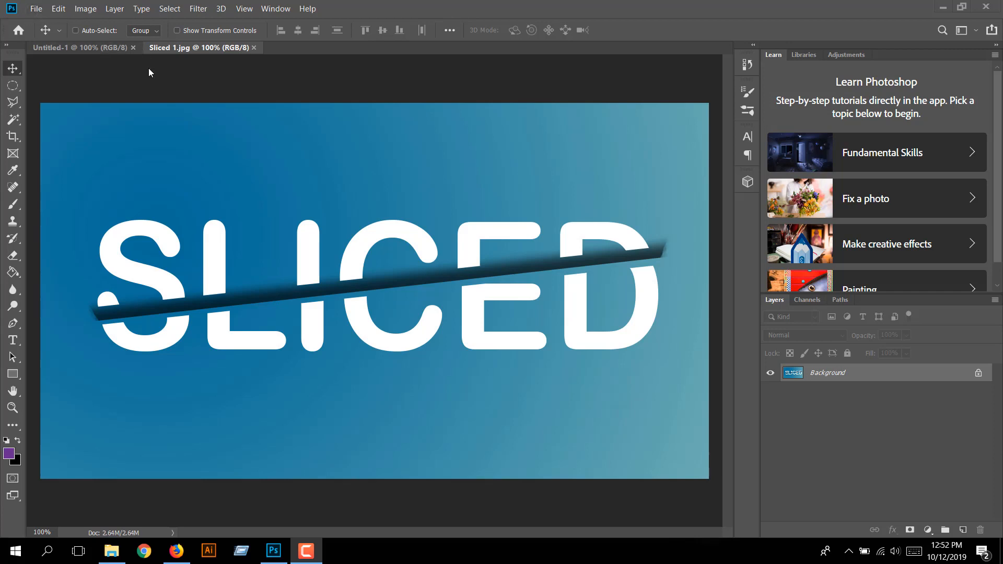
Step: Add a Gradient fill layer to the Untitled-1 document and open its gradient for editing
{"action": "left_click", "coordinate": [109, 48]}
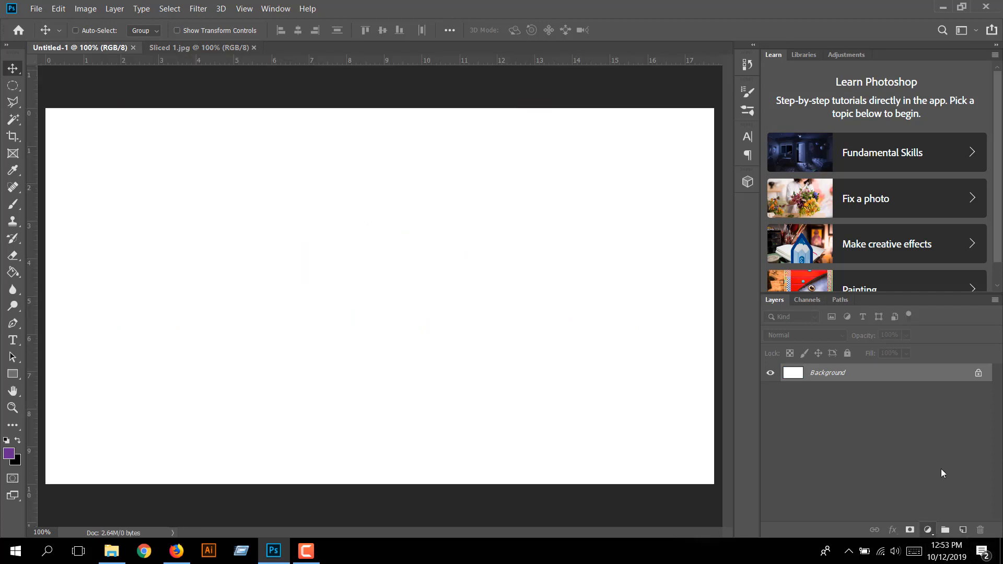
{"action": "left_click", "coordinate": [929, 531]}
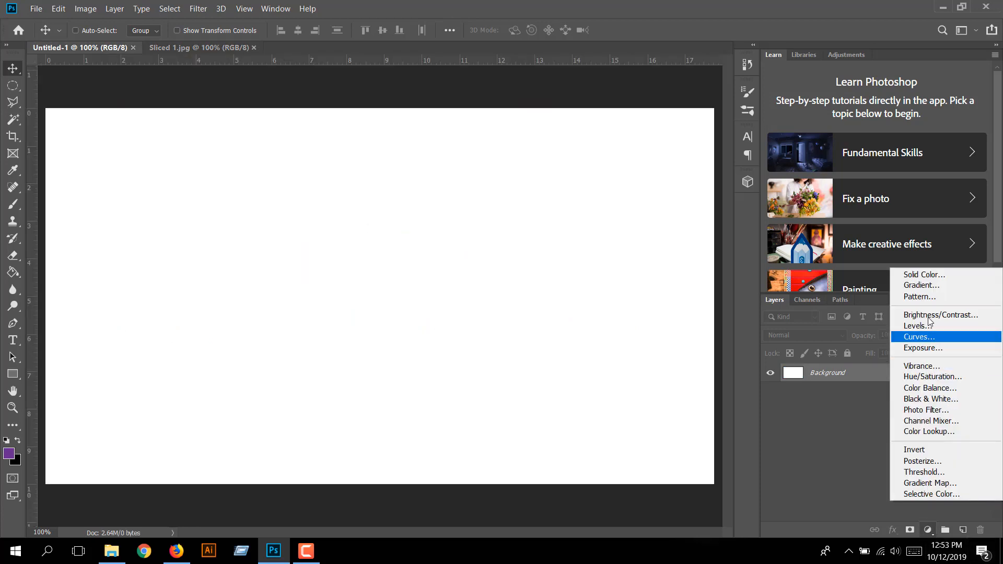
{"action": "left_click", "coordinate": [935, 285]}
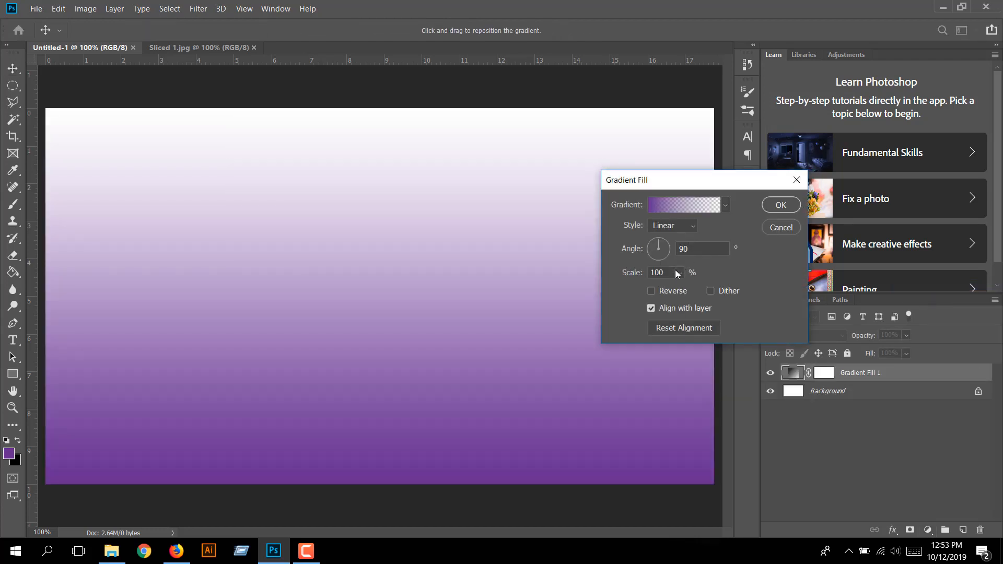
{"action": "left_click", "coordinate": [670, 209]}
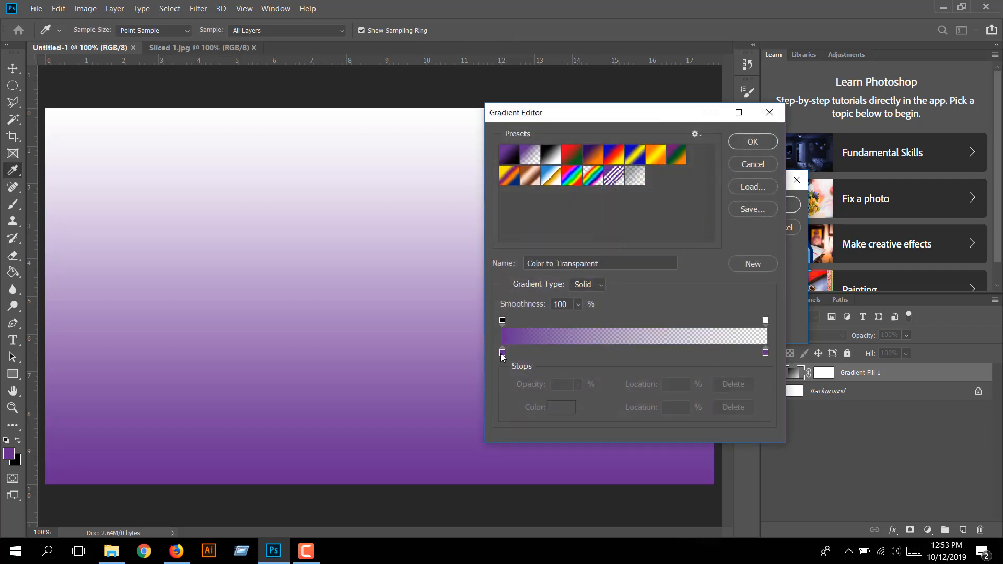
Step: Try recolouring the gradient's end stop to black (000000) and its start stop to dark purple (160225)
{"action": "double_click", "coordinate": [766, 354]}
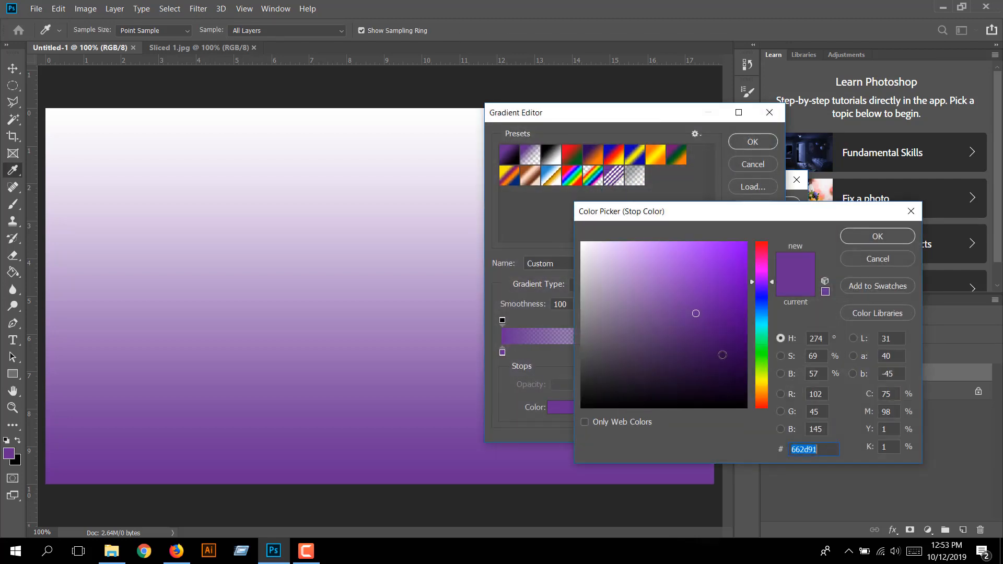
{"action": "mouse_move", "coordinate": [724, 329]}
{"action": "left_mouse_down"}
{"action": "mouse_move", "coordinate": [745, 363]}
{"action": "mouse_move", "coordinate": [741, 409]}
{"action": "left_mouse_up"}
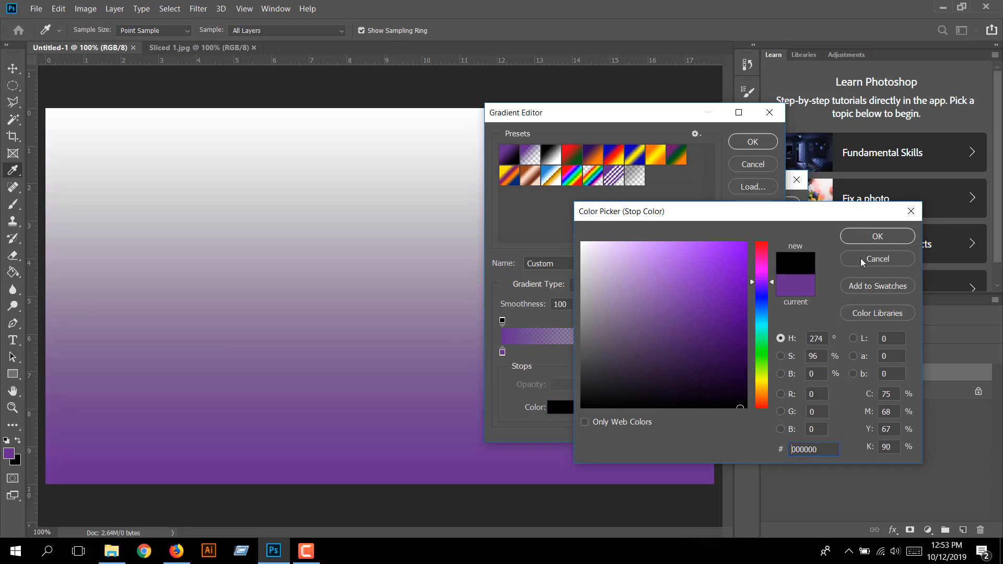
{"action": "left_click", "coordinate": [868, 240]}
{"action": "left_click", "coordinate": [503, 353]}
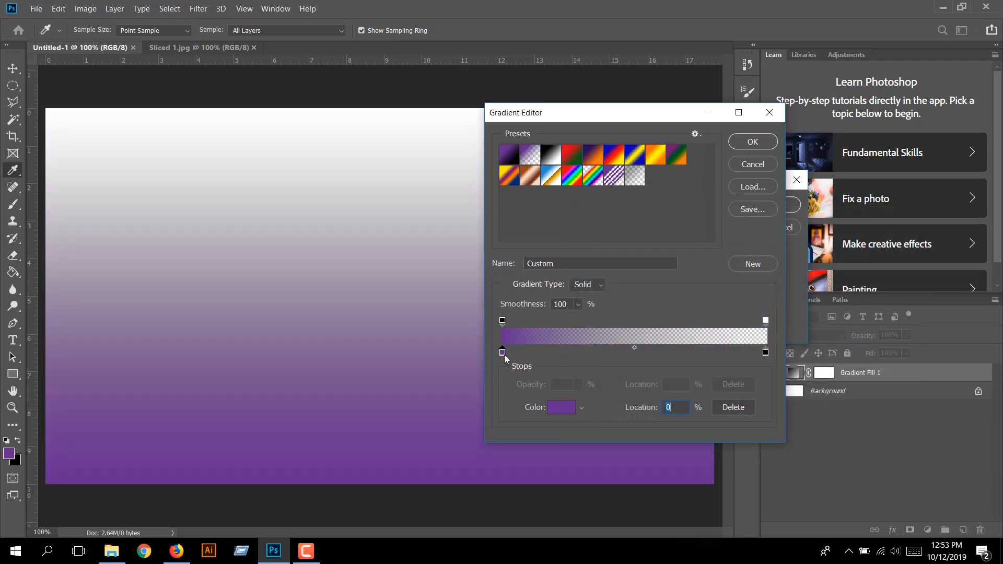
{"action": "double_click", "coordinate": [502, 353]}
{"action": "left_click", "coordinate": [746, 391]}
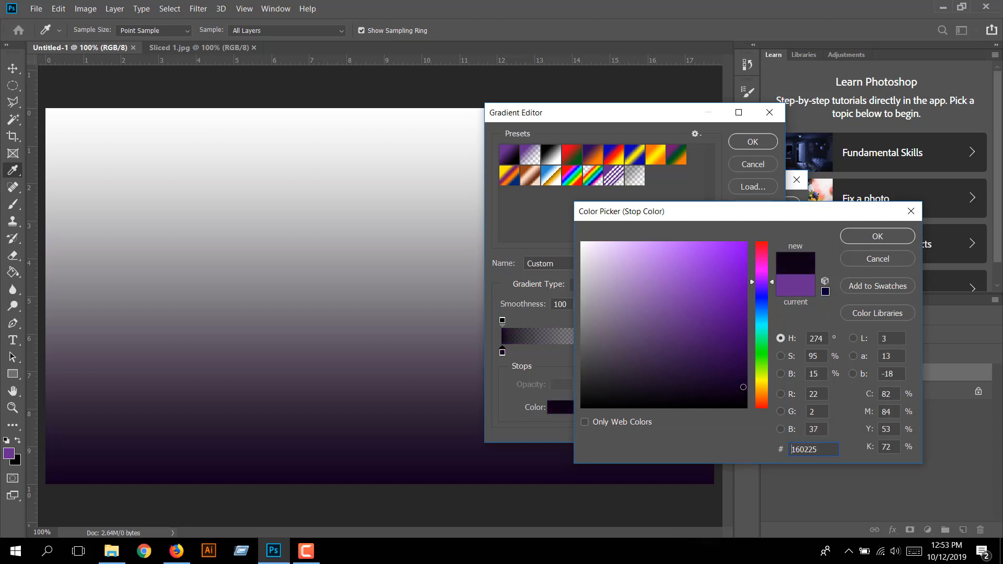
{"action": "left_click", "coordinate": [878, 258]}
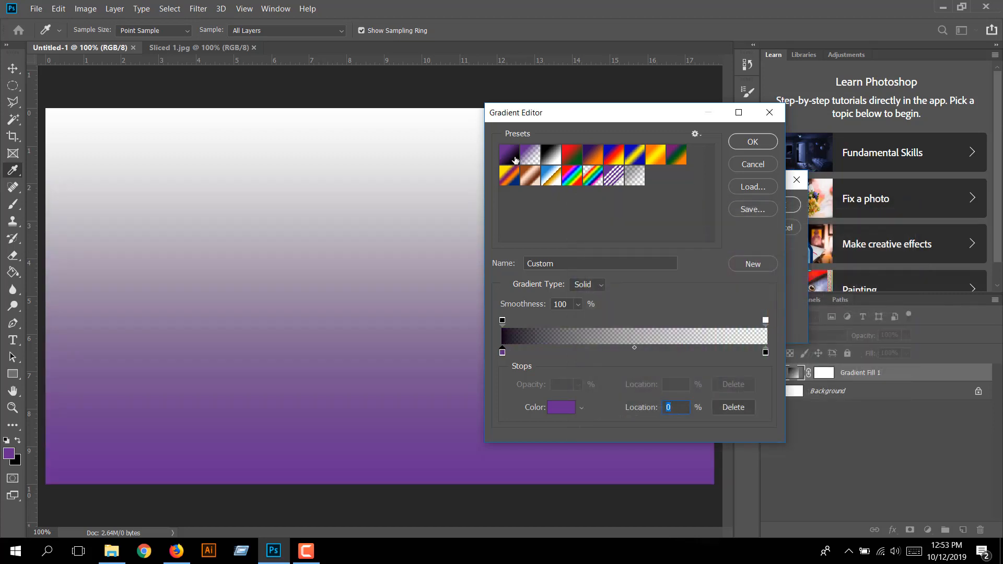
Step: Apply the purple-to-black Foreground to Background preset to the gradient fill
{"action": "left_click", "coordinate": [514, 159]}
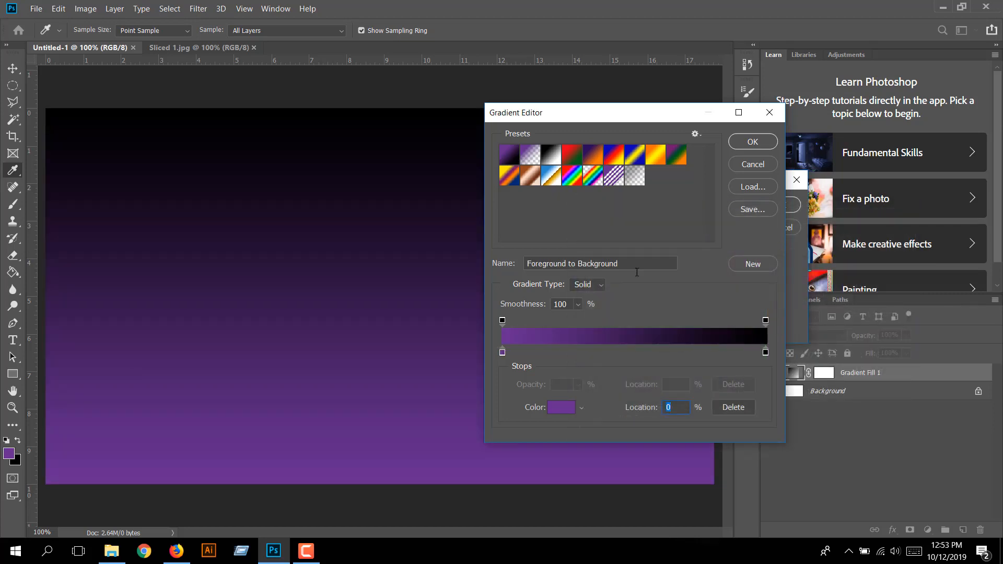
{"action": "left_click", "coordinate": [766, 353]}
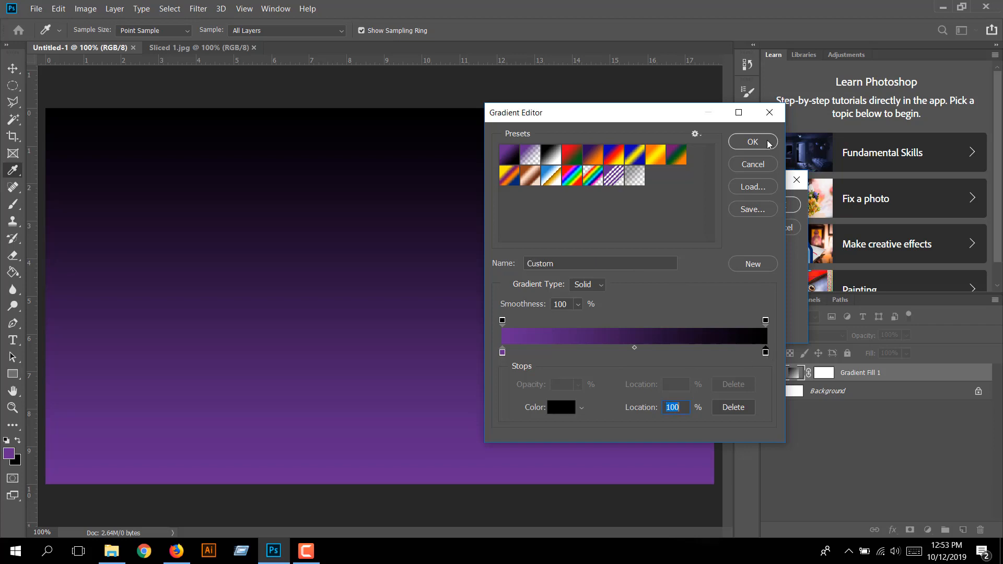
{"action": "left_click", "coordinate": [758, 141]}
Step: Make the gradient fill Radial, centre it in the canvas's upper-left area and set its scale to 451%
{"action": "left_click", "coordinate": [677, 228]}
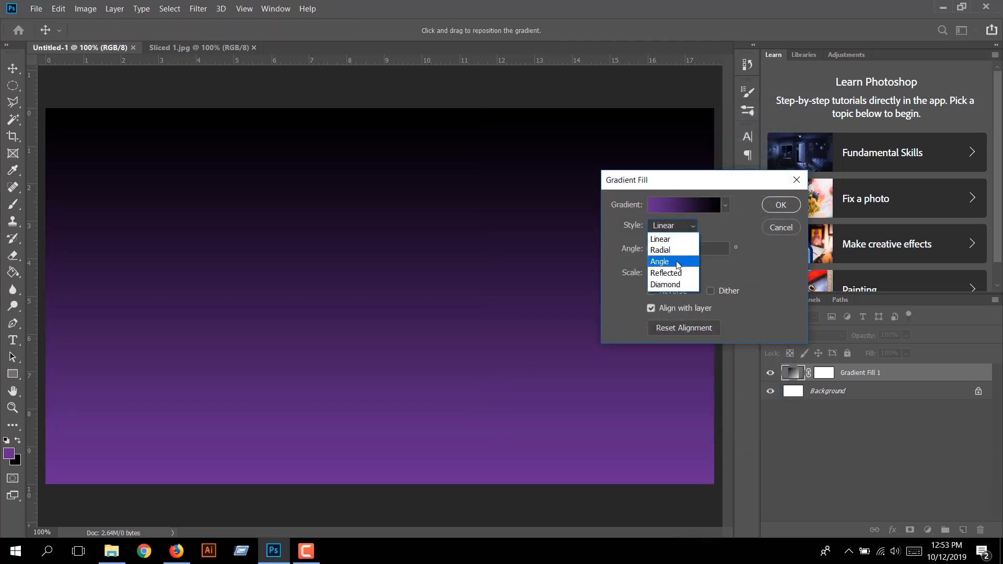
{"action": "left_click", "coordinate": [672, 250]}
{"action": "left_click_drag", "start_coordinate": [298, 252], "coordinate": [199, 196]}
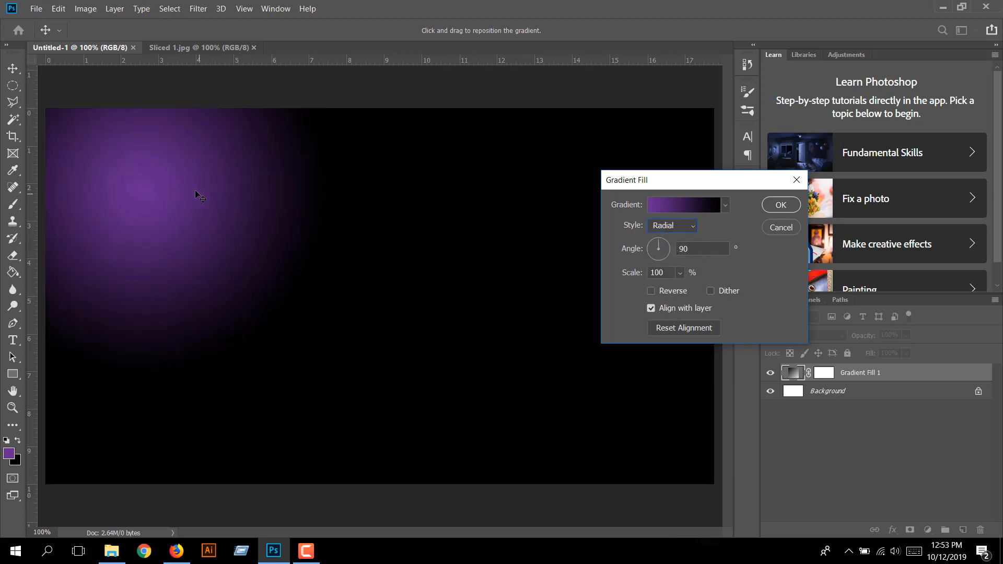
{"action": "left_click", "coordinate": [679, 272]}
{"action": "left_click_drag", "start_coordinate": [680, 289], "coordinate": [703, 291]}
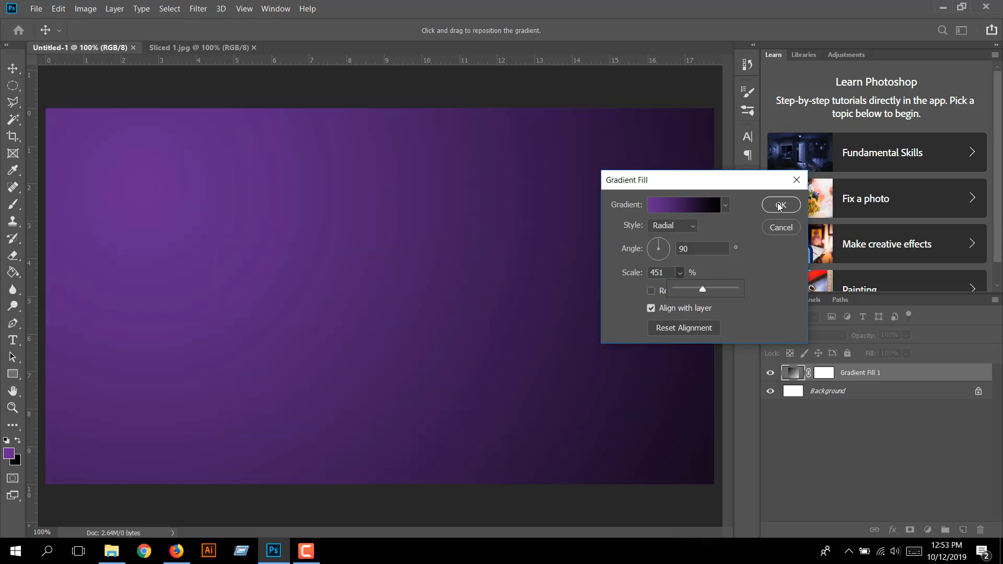
{"action": "left_click", "coordinate": [773, 205]}
{"action": "left_click", "coordinate": [773, 206]}
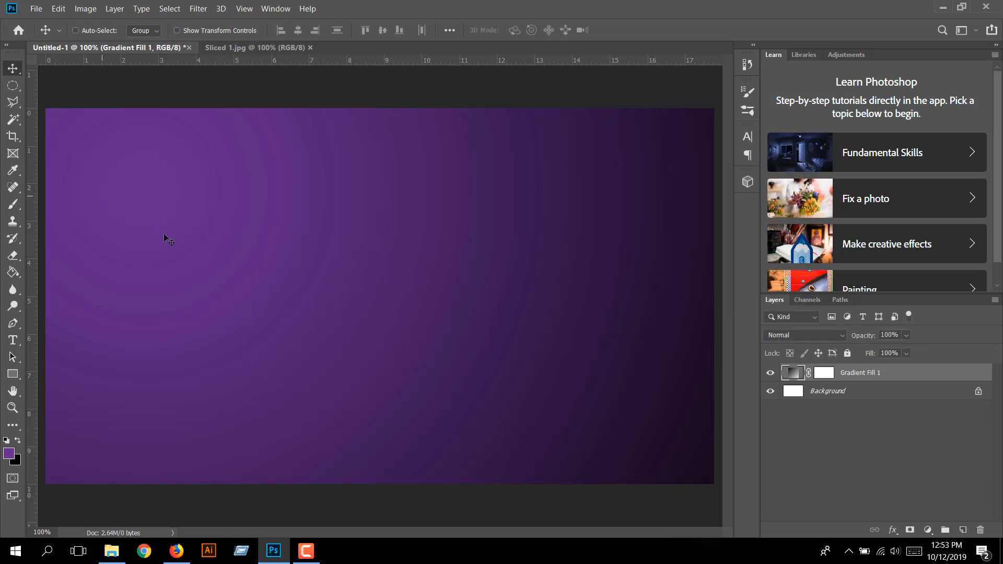
Step: Add the white text CONFIDENT in Arial Rounded MT Bold across the canvas, enlarged to about 182 pt
{"action": "key", "text": "t"}
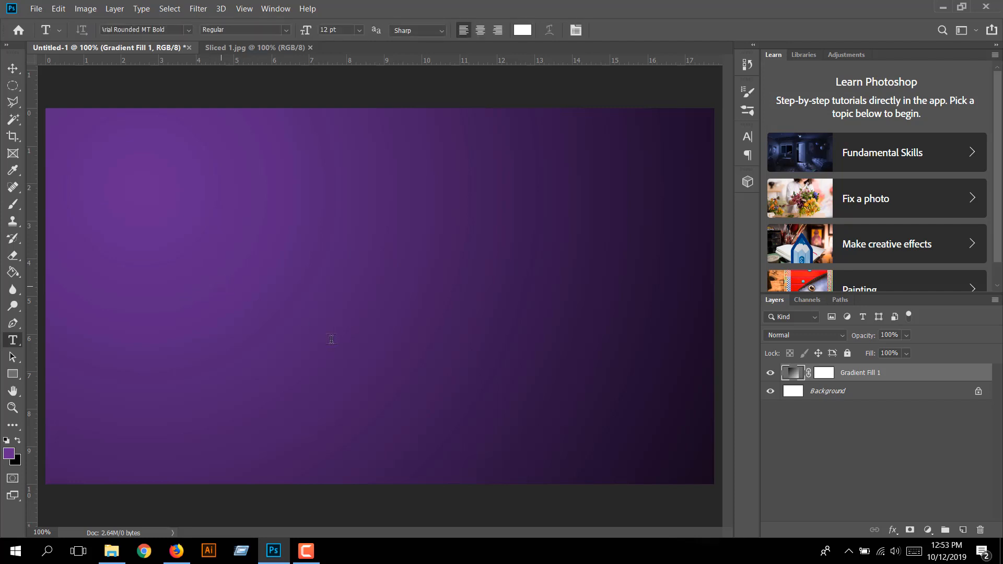
{"action": "left_click", "coordinate": [221, 287]}
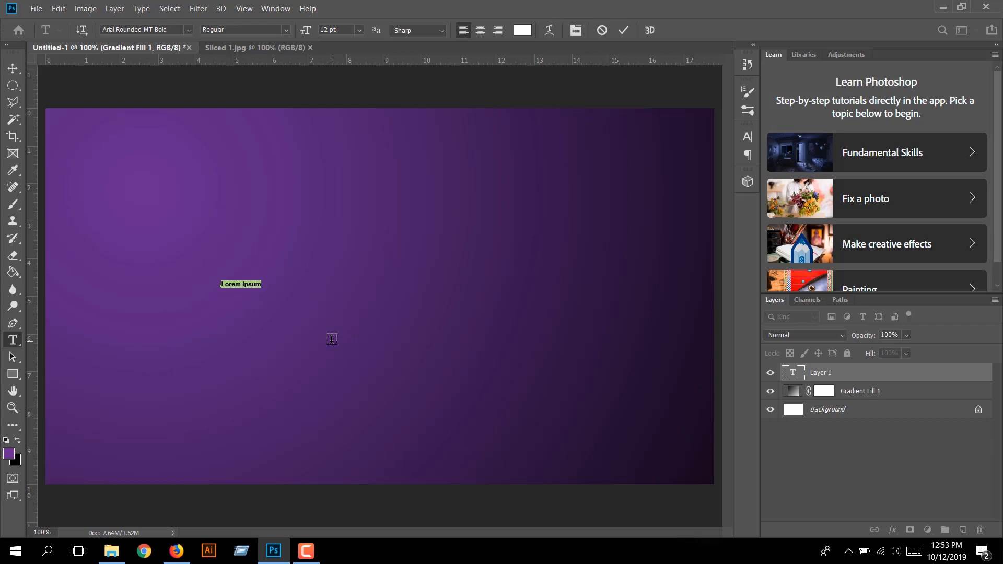
{"action": "key", "text": "BackSpace"}
{"action": "key", "text": "ctrl"}
{"action": "left_click_drag", "start_coordinate": [260, 277], "coordinate": [602, 219]}
{"action": "left_click_drag", "start_coordinate": [221, 288], "coordinate": [101, 306]}
{"action": "key", "text": "ctrl"}
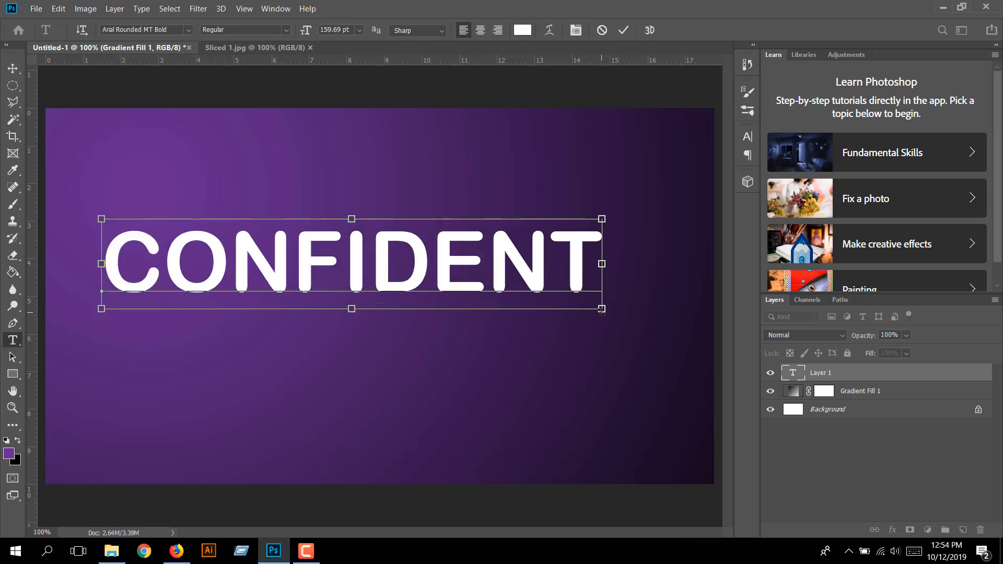
{"action": "left_click_drag", "start_coordinate": [601, 316], "coordinate": [673, 322]}
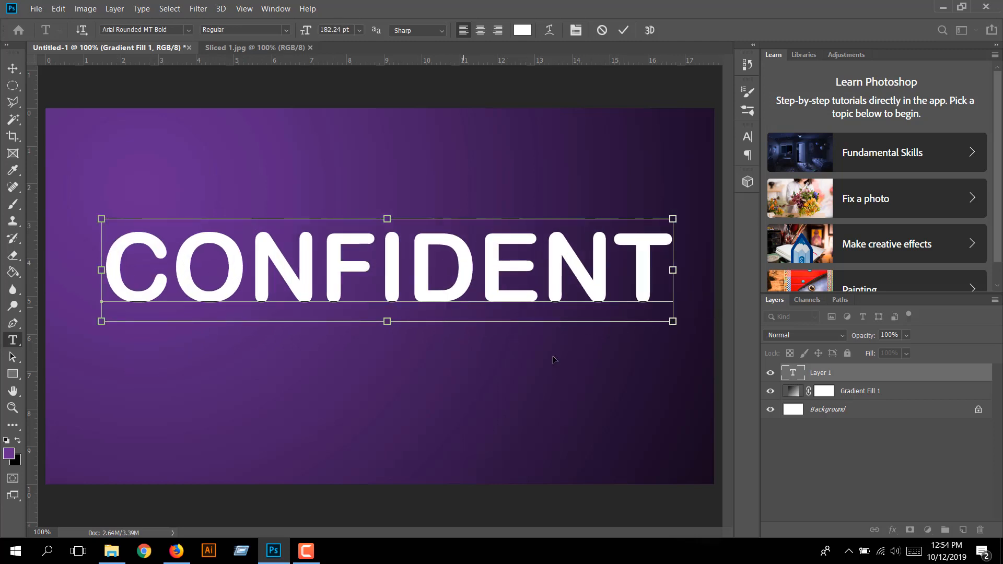
{"action": "left_click", "coordinate": [624, 29]}
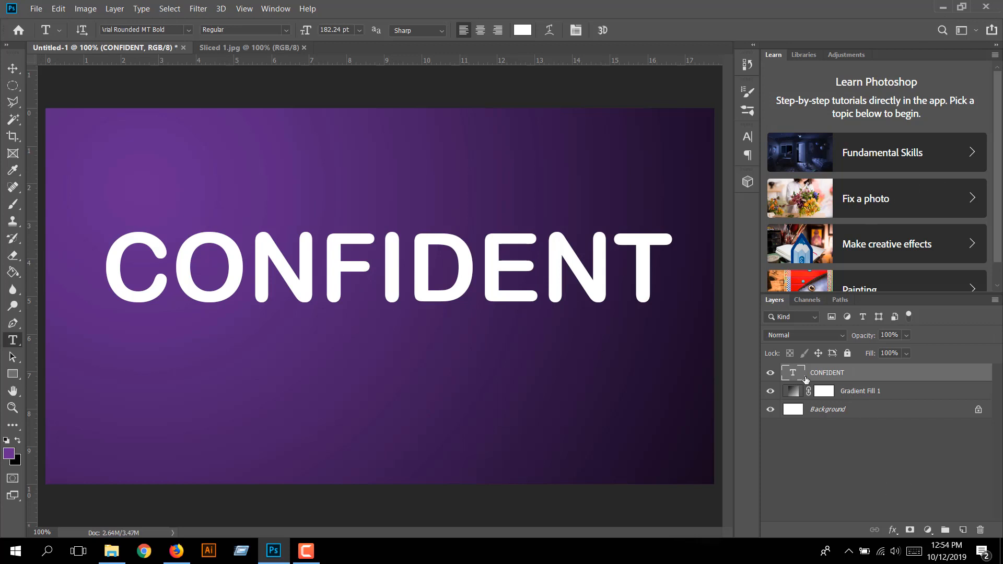
Step: Rasterize the CONFIDENT text layer and switch to the Polygonal Lasso tool
{"action": "right_click", "coordinate": [850, 374]}
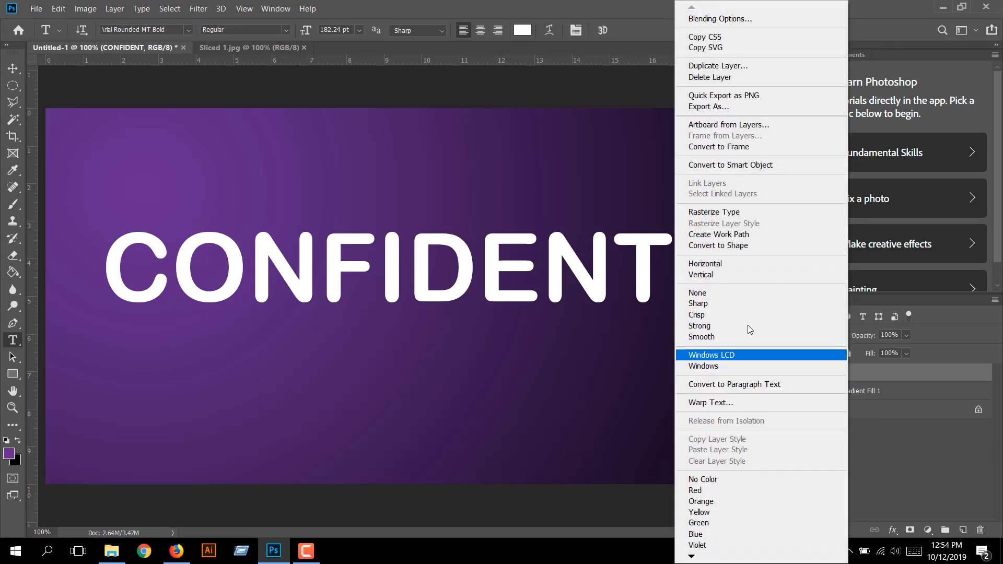
{"action": "left_click", "coordinate": [763, 214]}
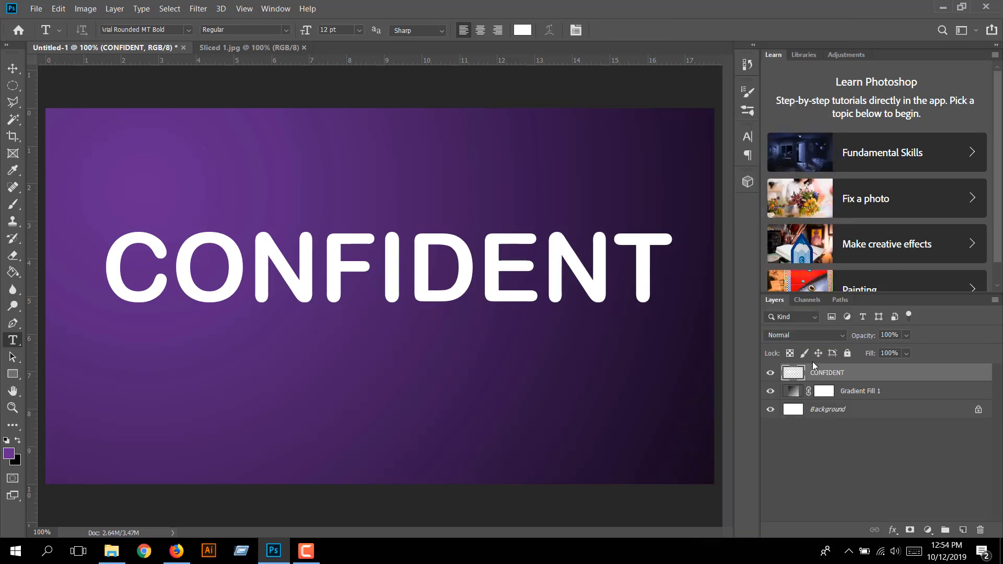
{"action": "left_click", "coordinate": [14, 105]}
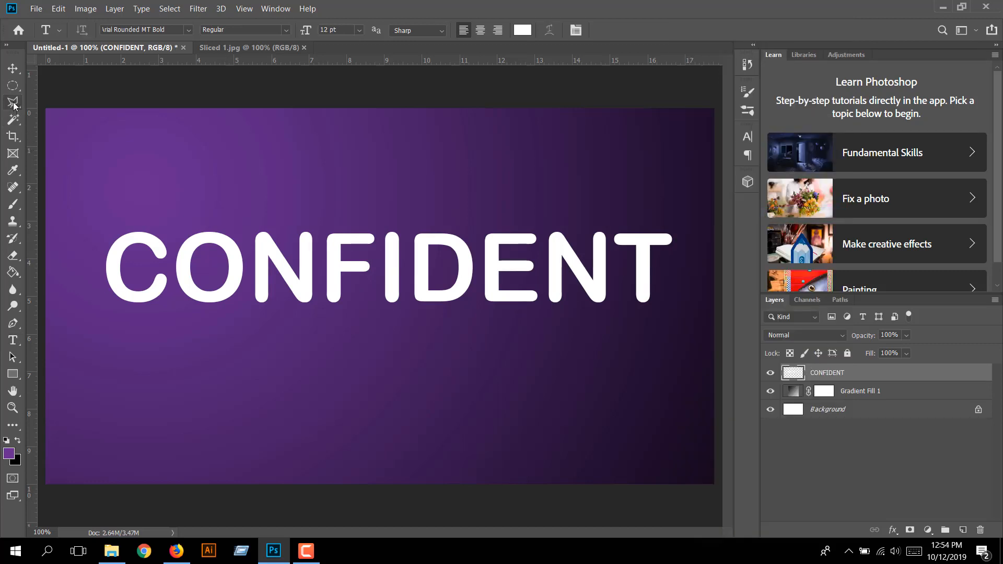
{"action": "left_click", "coordinate": [71, 312]}
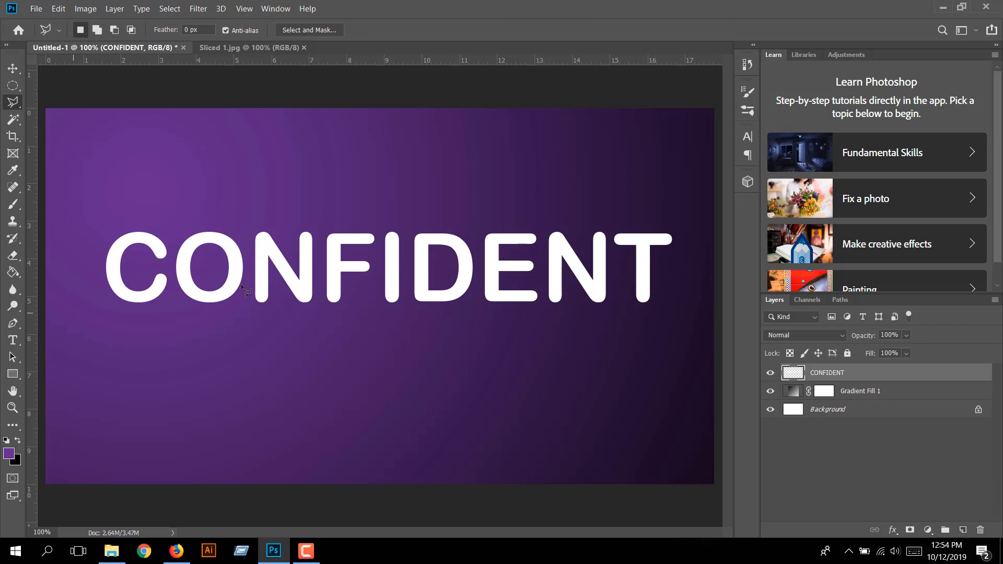
{"action": "left_click", "coordinate": [687, 254]}
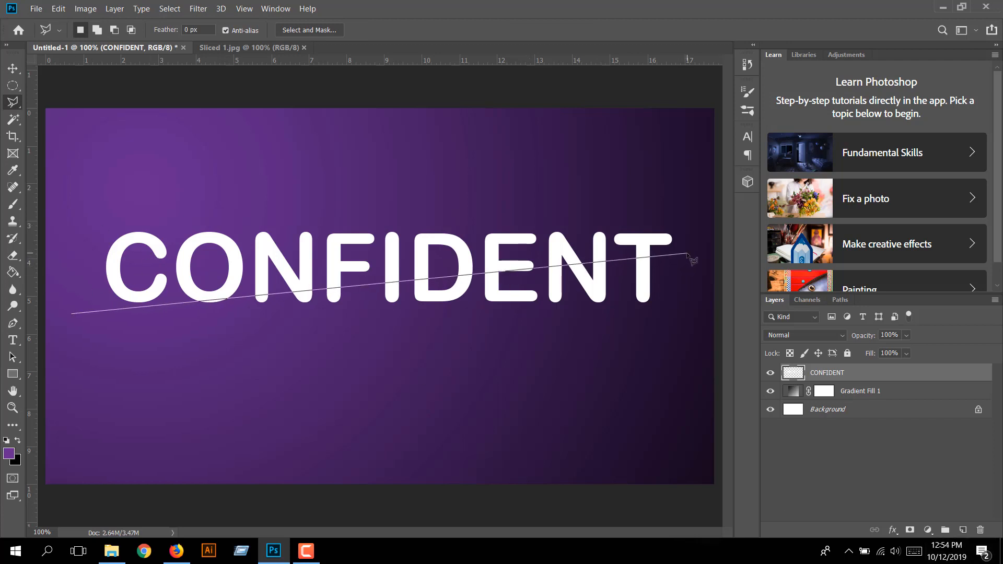
{"action": "left_click", "coordinate": [118, 380]}
{"action": "left_click", "coordinate": [70, 313]}
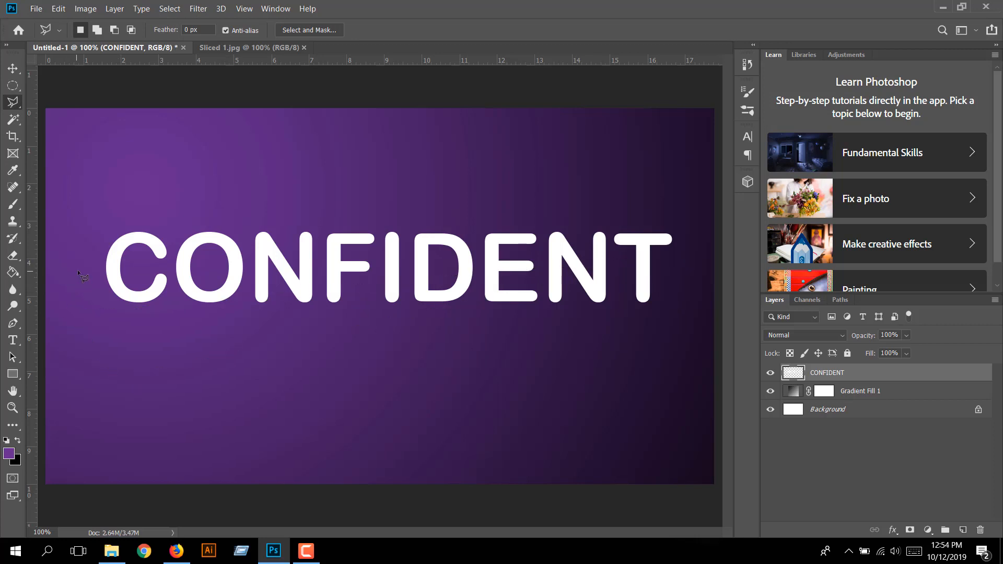
Step: Draw a closed polygonal selection around the lower half of CONFIDENT, with its slightly slanted upper edge crossing all the letters
{"action": "left_click", "coordinate": [122, 274]}
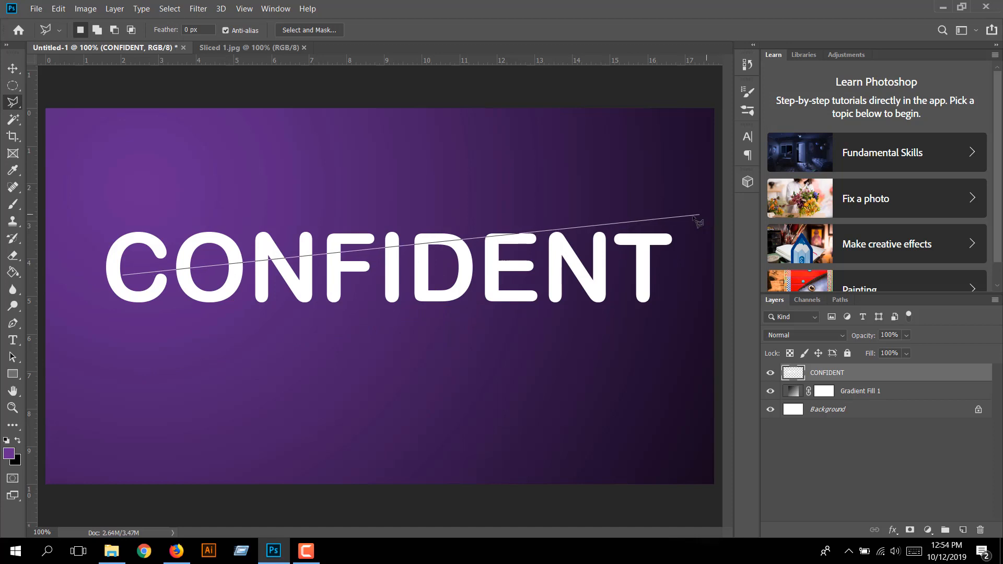
{"action": "left_click", "coordinate": [671, 262]}
{"action": "left_click", "coordinate": [681, 369]}
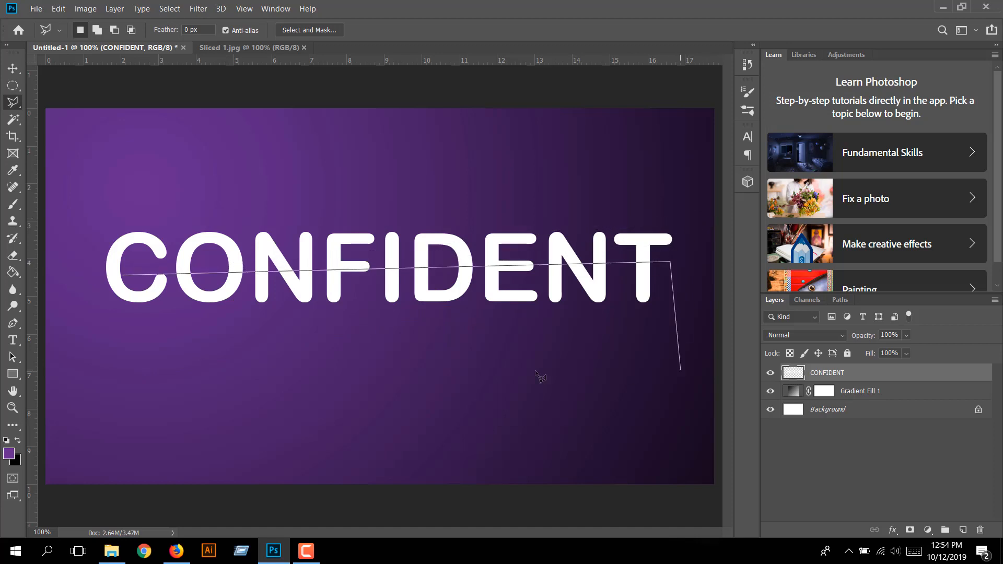
{"action": "left_click", "coordinate": [125, 333]}
{"action": "left_click", "coordinate": [70, 283]}
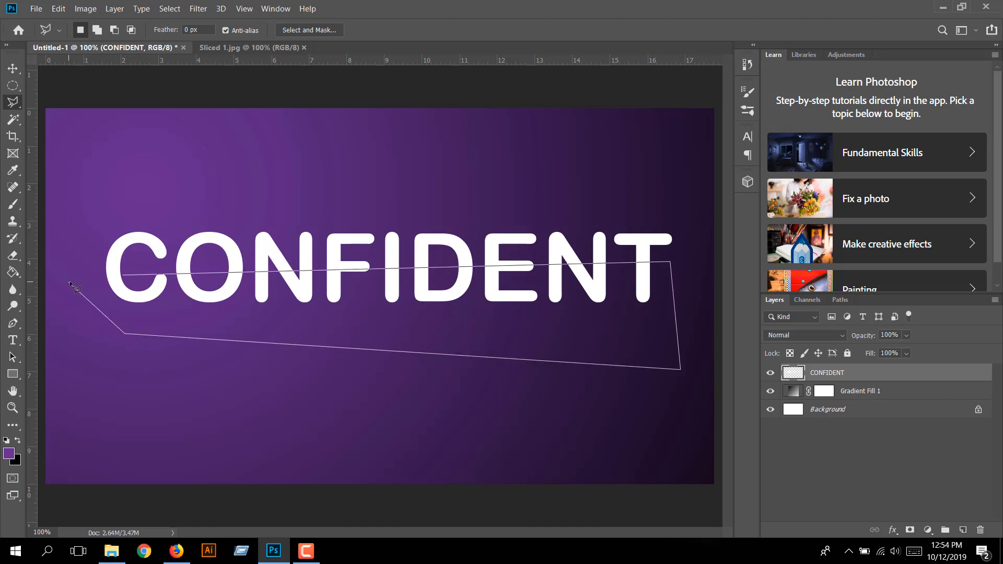
{"action": "left_click", "coordinate": [122, 274]}
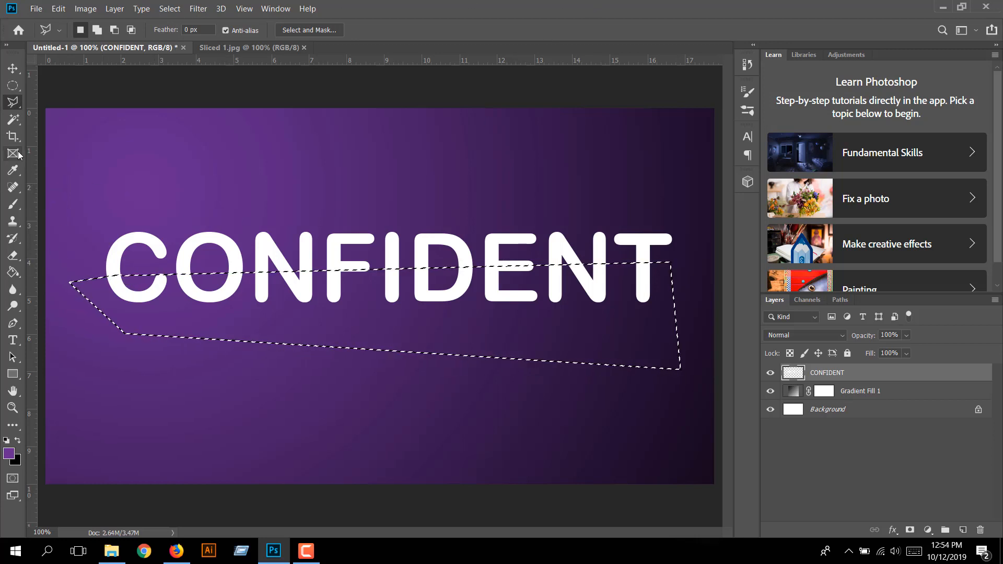
Step: Move the selected lower half of the letters straight down to open a narrow gap beneath the upper half
{"action": "left_click", "coordinate": [13, 71]}
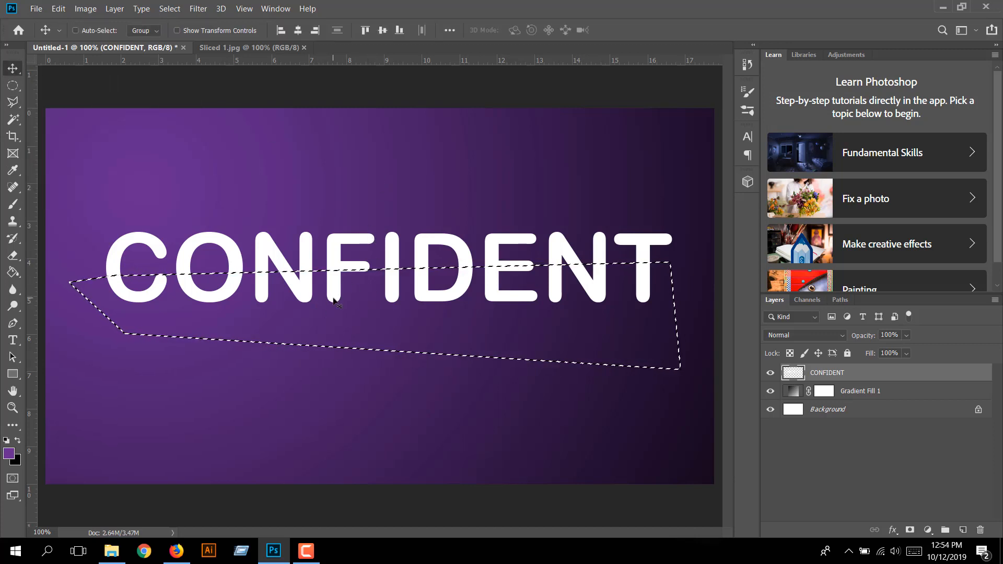
{"action": "key", "text": "shift+Right"}
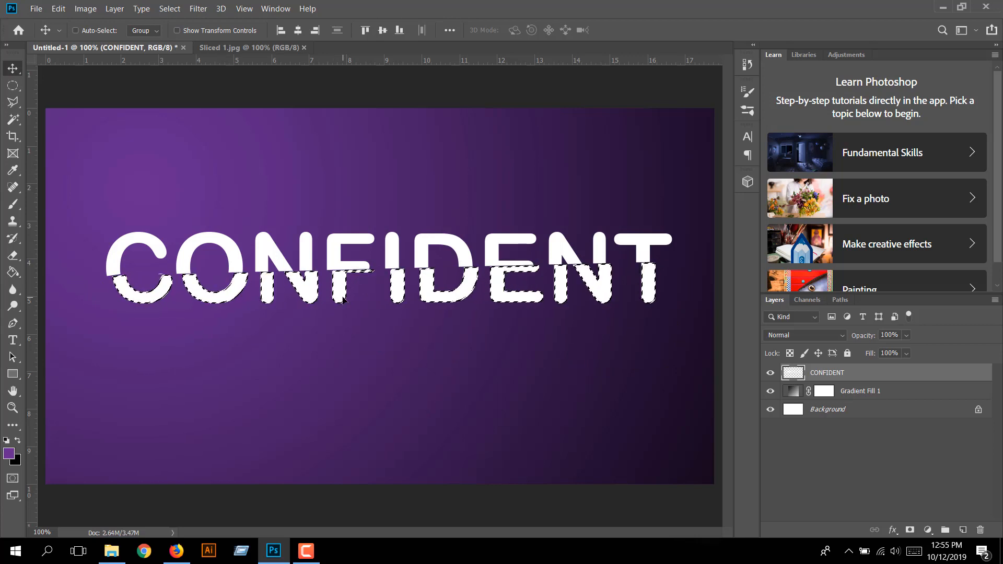
{"action": "key", "text": "shift+Down"}
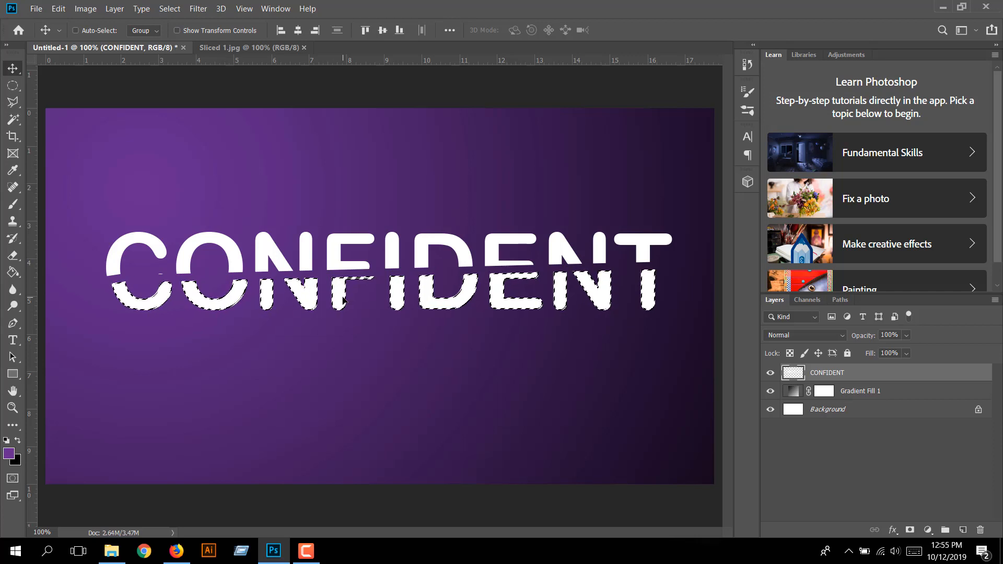
{"action": "key", "text": "shift+Down"}
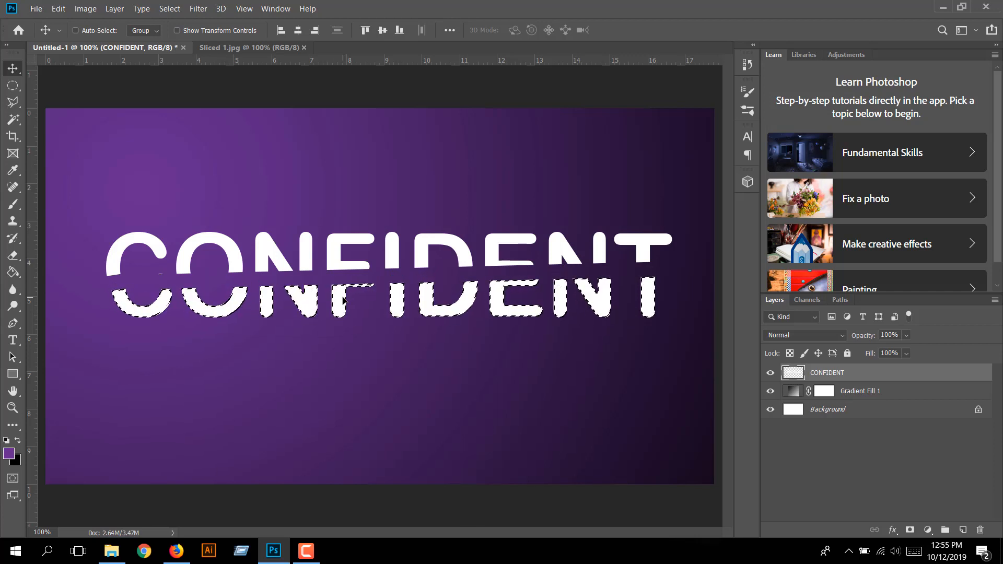
{"action": "key", "text": "shift+Left"}
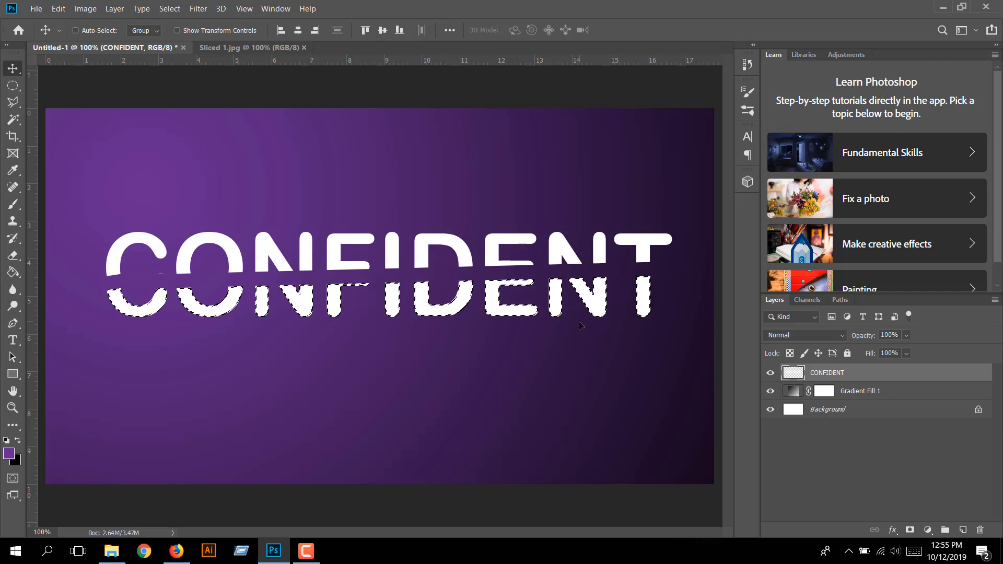
Step: Deselect the lower half of the letters, duplicate the CONFIDENT layer and rename the copy CONFIDENT 2
{"action": "key", "text": "ctrl+d"}
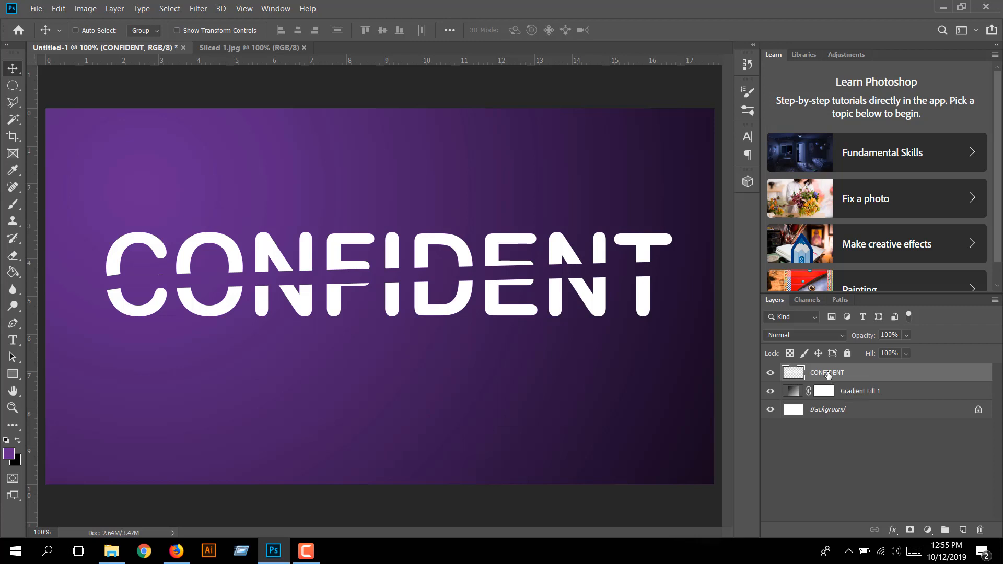
{"action": "key", "text": "ctrl+j"}
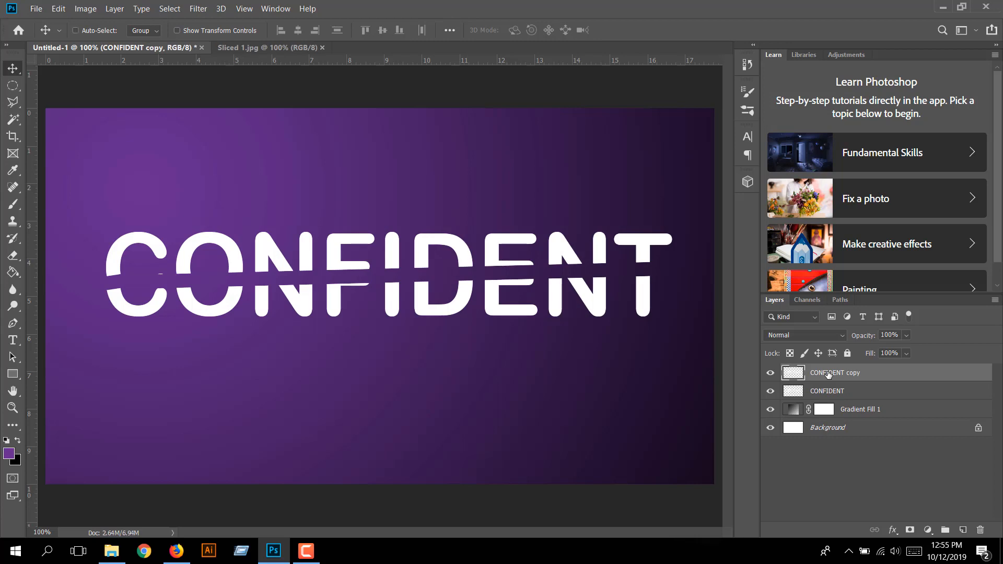
{"action": "double_click", "coordinate": [859, 373]}
{"action": "left_click", "coordinate": [859, 373]}
{"action": "type", "text": "2"}
{"action": "key", "text": "Return"}
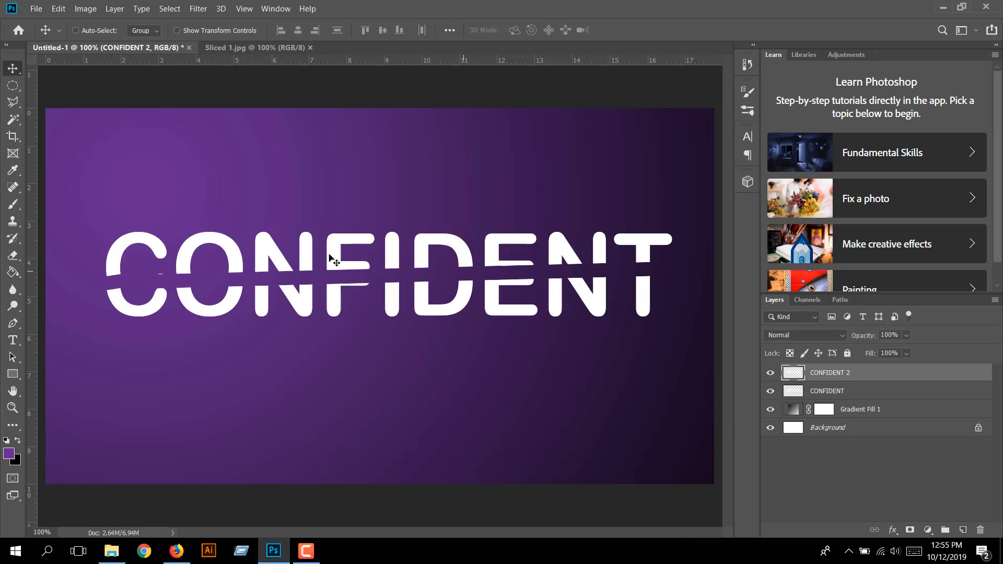
Step: Select the lower pieces of all the letters on the CONFIDENT 2 layer with the Magic Wand tool
{"action": "left_click", "coordinate": [14, 120]}
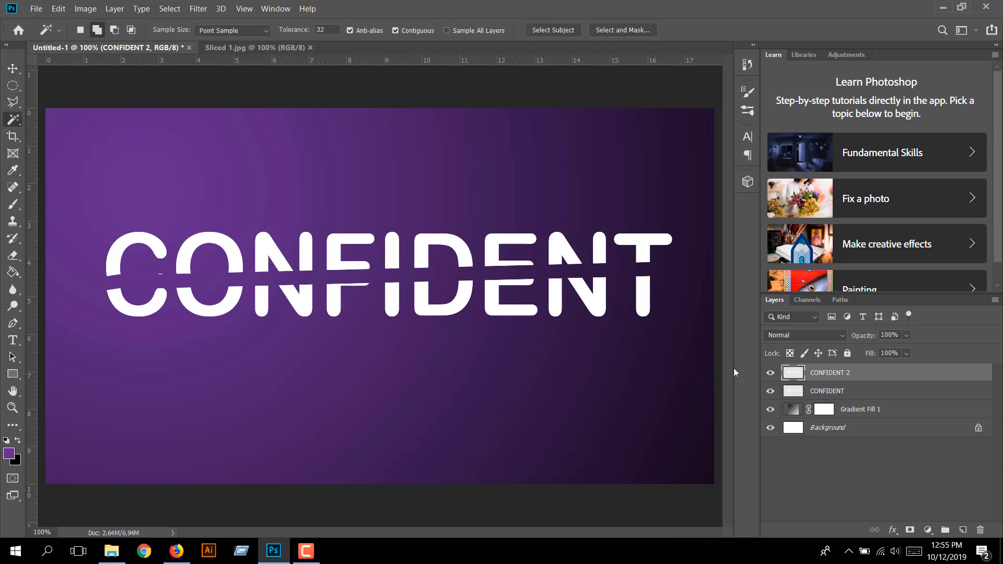
{"action": "left_click", "coordinate": [161, 299]}
{"action": "left_click", "coordinate": [212, 311]}
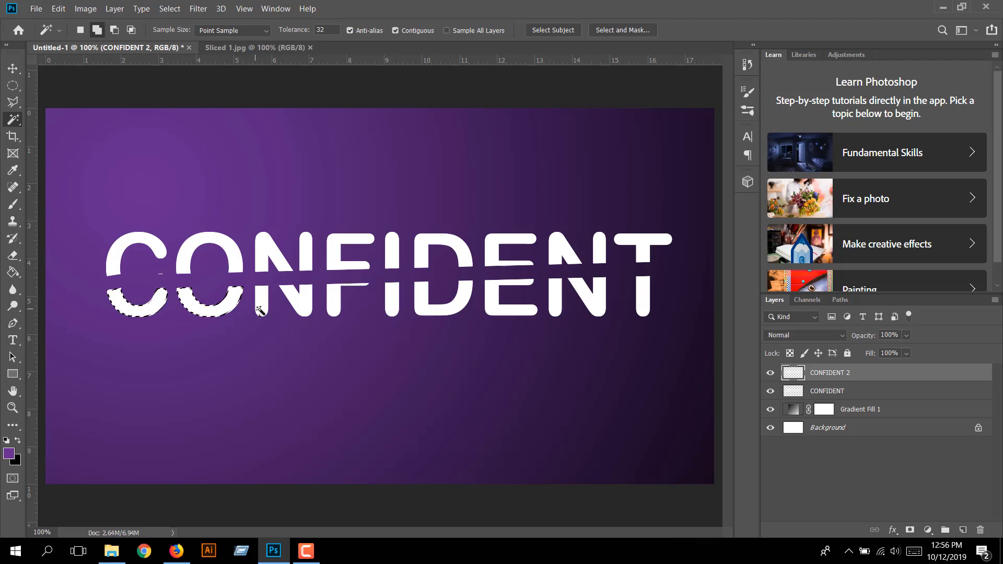
{"action": "left_click", "coordinate": [261, 309]}
{"action": "left_click", "coordinate": [307, 307]}
{"action": "left_click", "coordinate": [335, 309]}
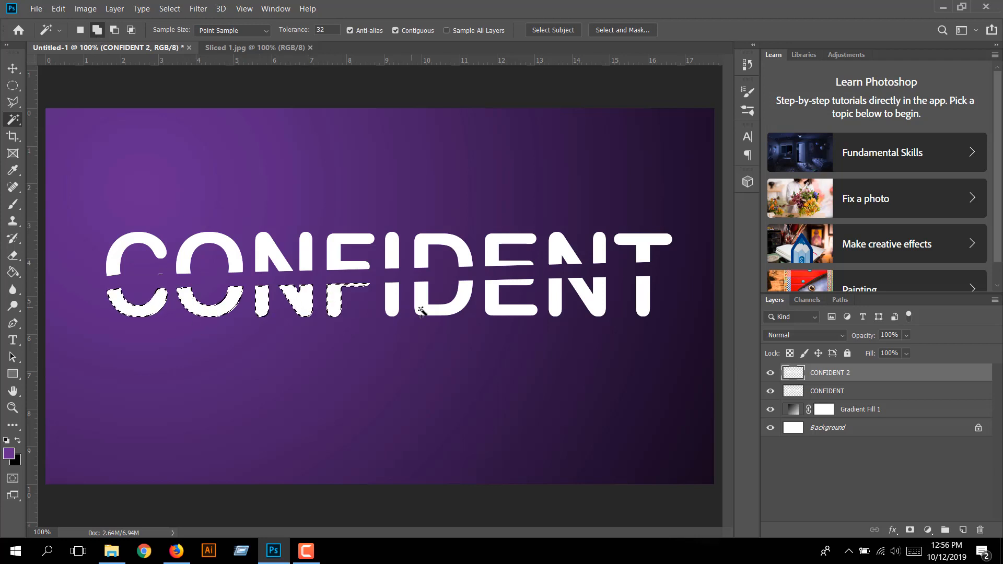
{"action": "left_click", "coordinate": [394, 311]}
{"action": "left_click", "coordinate": [432, 312]}
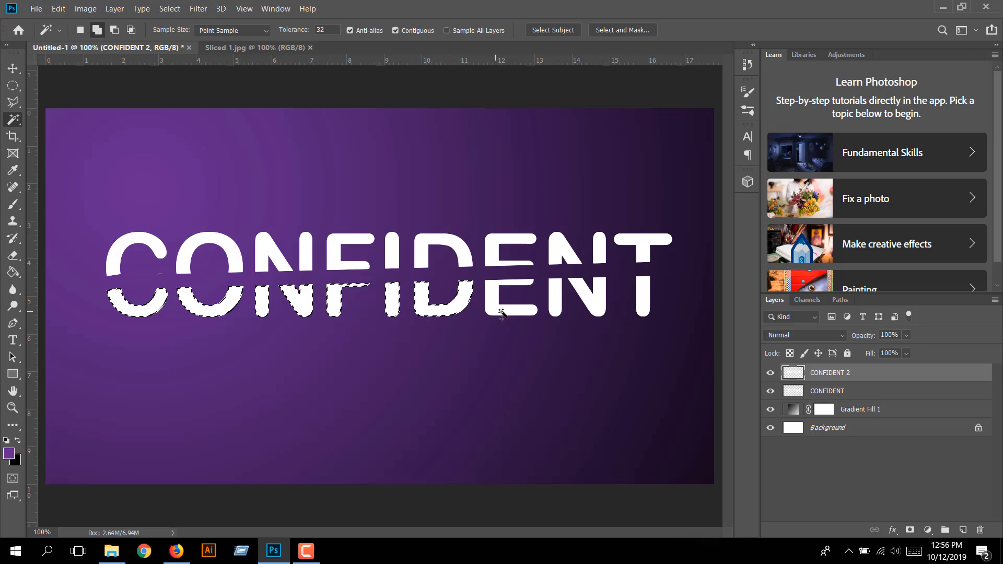
{"action": "left_click", "coordinate": [502, 313]}
{"action": "left_click", "coordinate": [560, 311]}
{"action": "left_click", "coordinate": [597, 309]}
{"action": "left_click", "coordinate": [643, 306]}
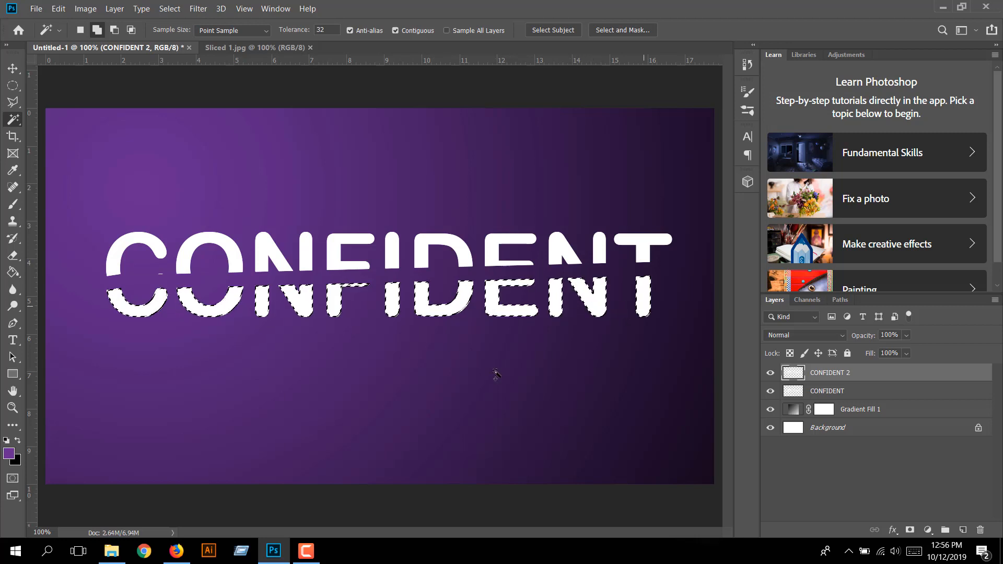
Step: Hide the CONFIDENT 2 layer, delete the selected lower letter pieces from the CONFIDENT layer, and deselect
{"action": "left_click", "coordinate": [772, 374]}
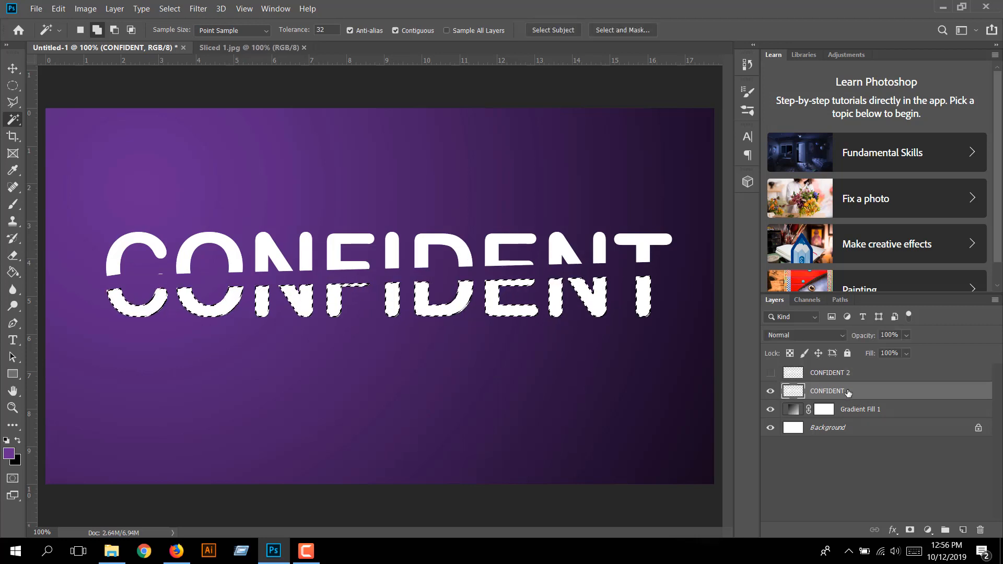
{"action": "key", "text": "Delete"}
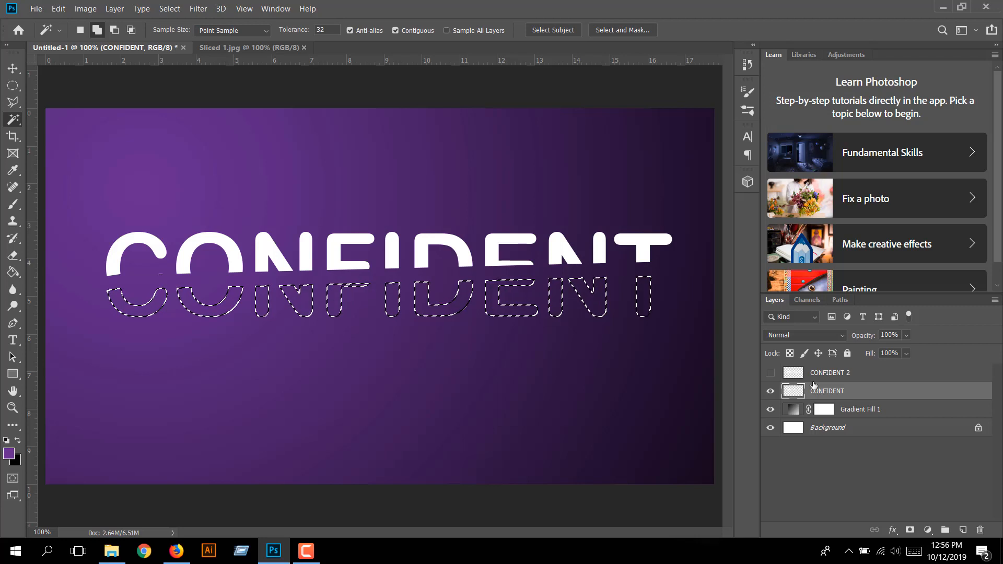
{"action": "key", "text": "ctrl+d"}
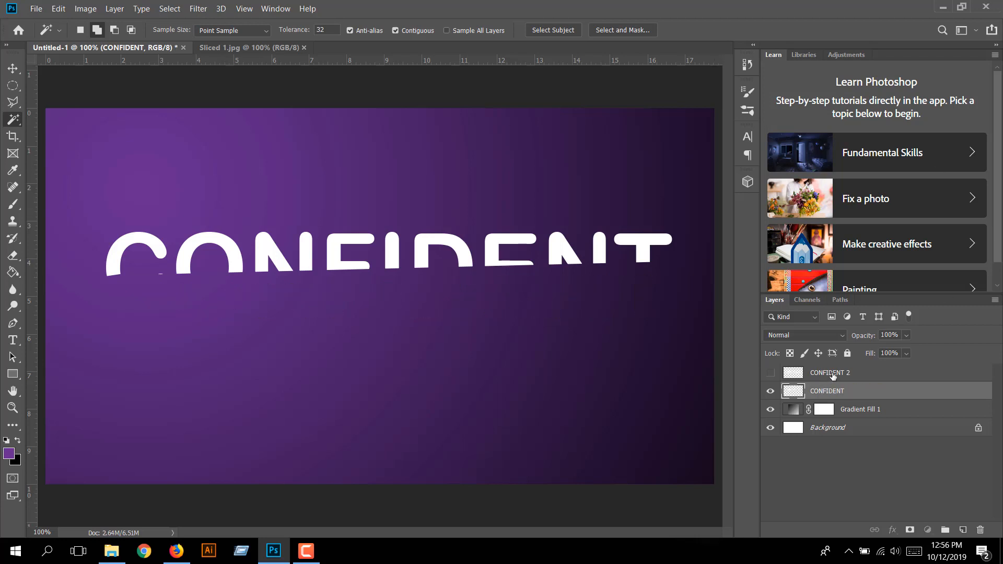
Step: Show the CONFIDENT 2 layer again and make Gradient Fill 1 the active layer with the Move tool
{"action": "left_click", "coordinate": [833, 375]}
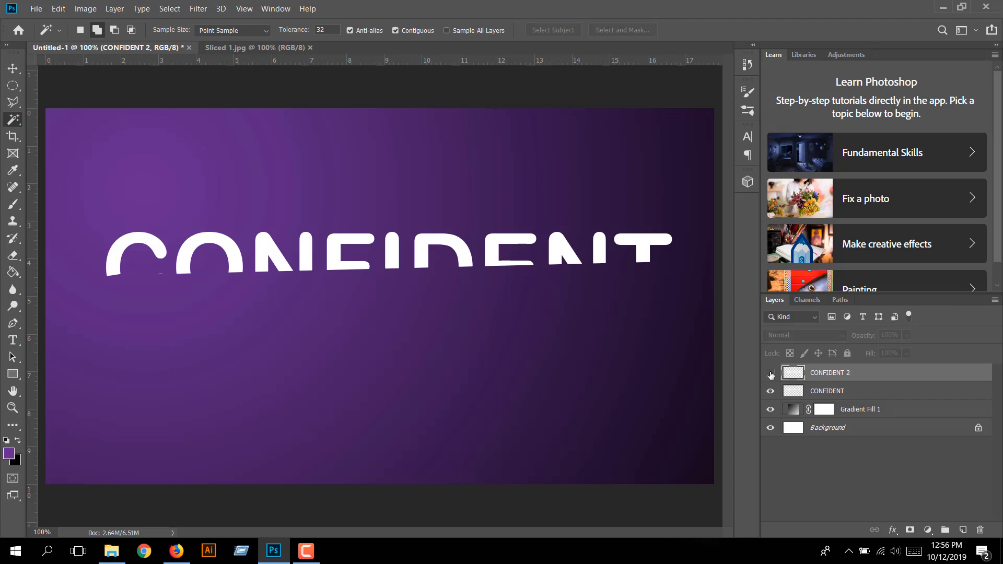
{"action": "left_click", "coordinate": [771, 374]}
{"action": "left_click", "coordinate": [13, 68]}
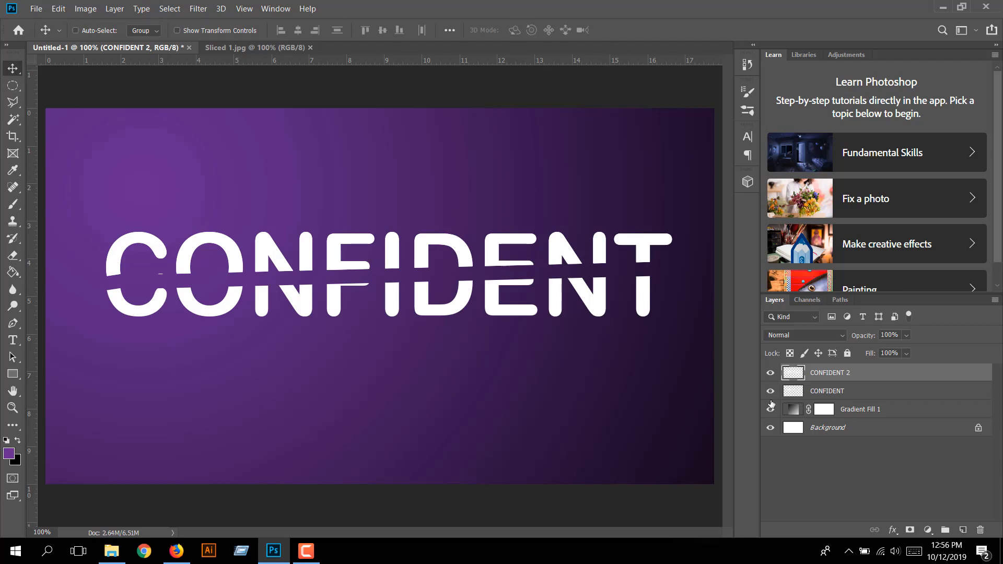
{"action": "left_click", "coordinate": [872, 412]}
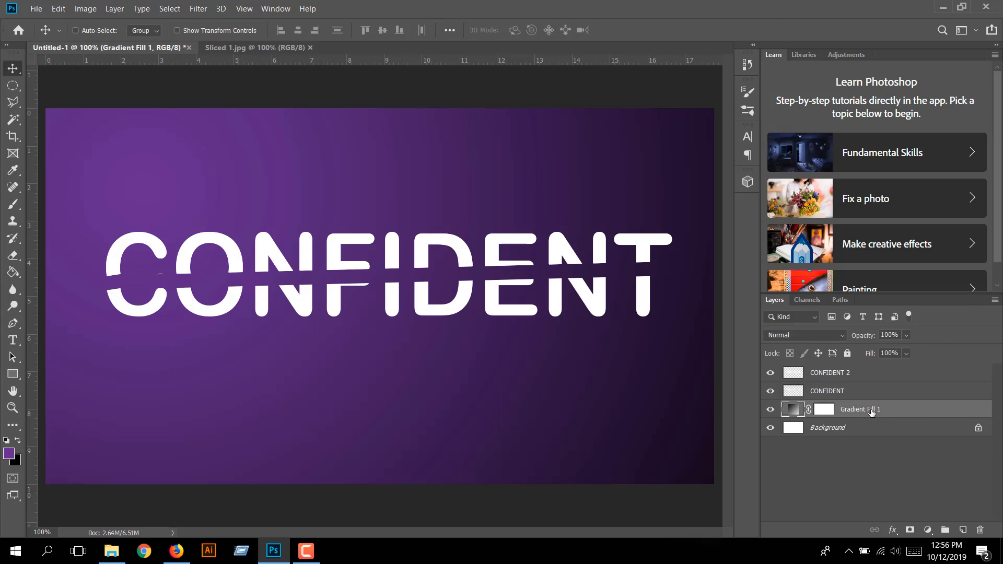